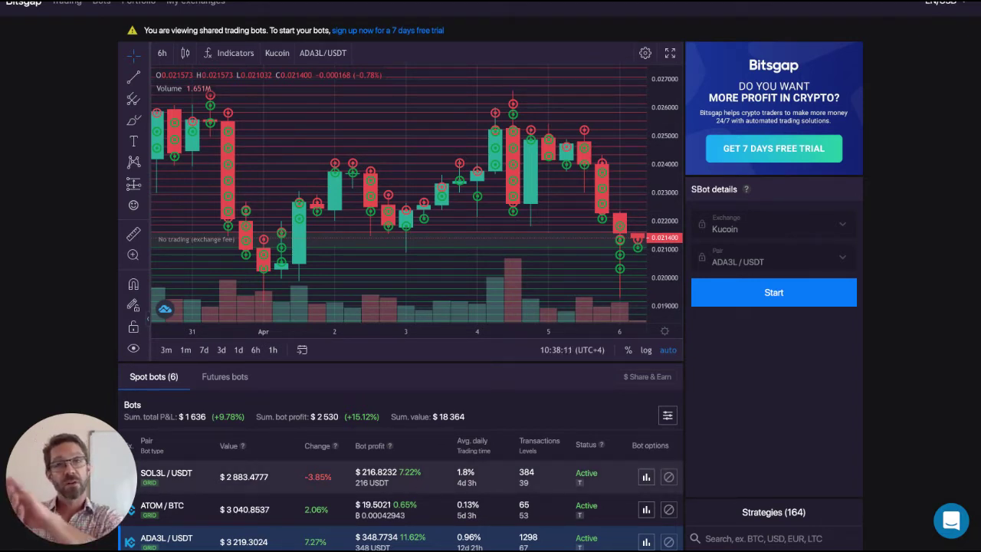
pyautogui.scroll(-1, 491, 276)
pyautogui.scroll(-2, 491, 276)
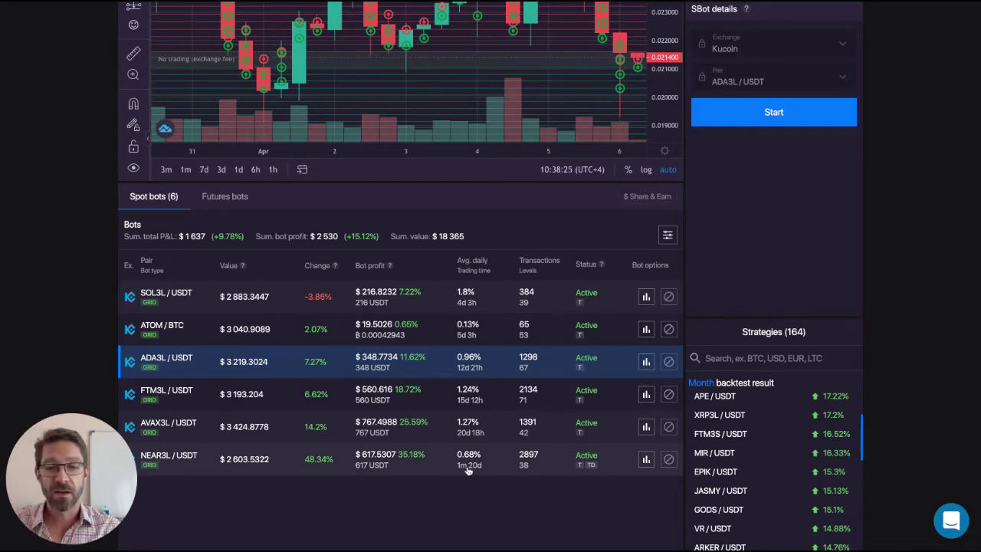
# Select the NEAR3L/USDT spot bot and switch its chart to the one-month range.
pyautogui.click(394, 461)
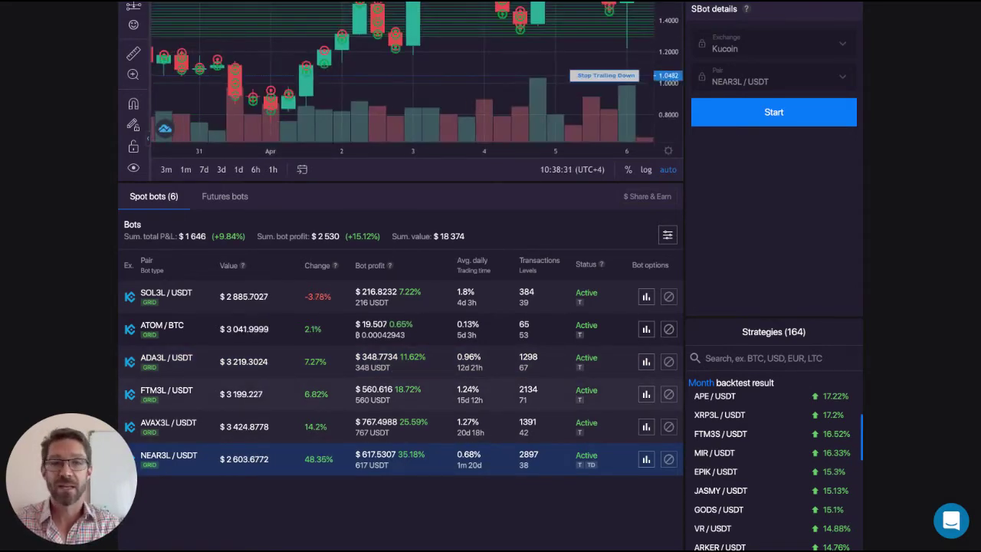
pyautogui.scroll(3, 188, 322)
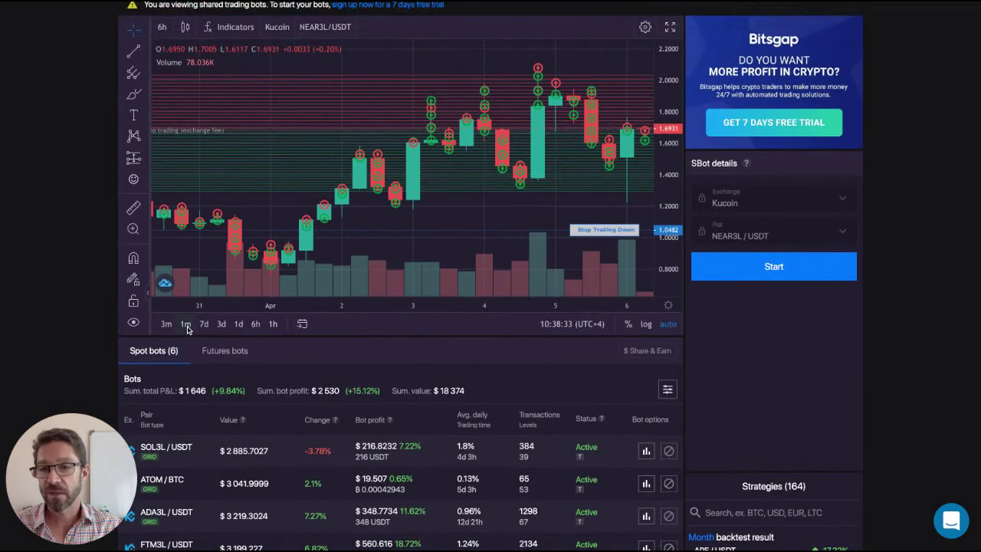
pyautogui.click(185, 324)
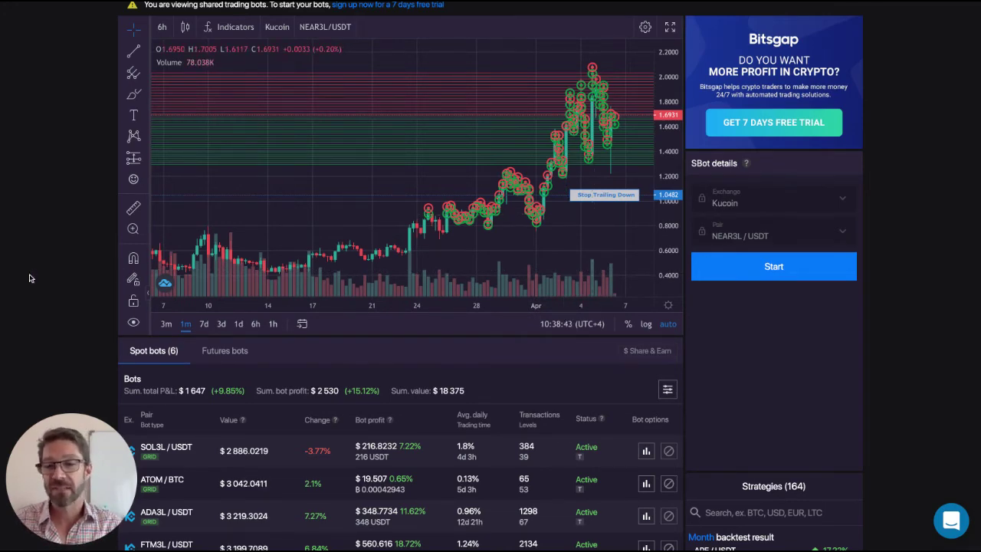
pyautogui.scroll(-3, 54, 285)
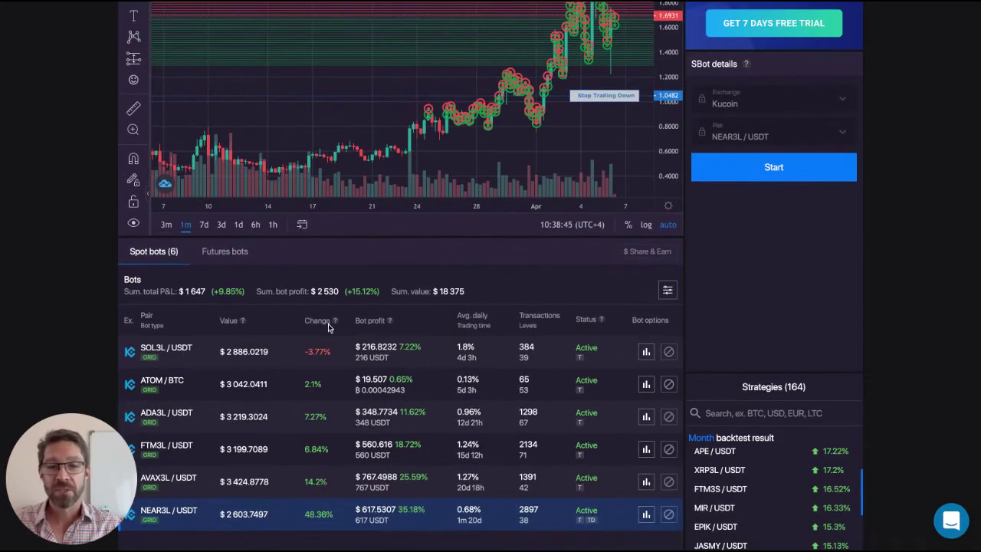